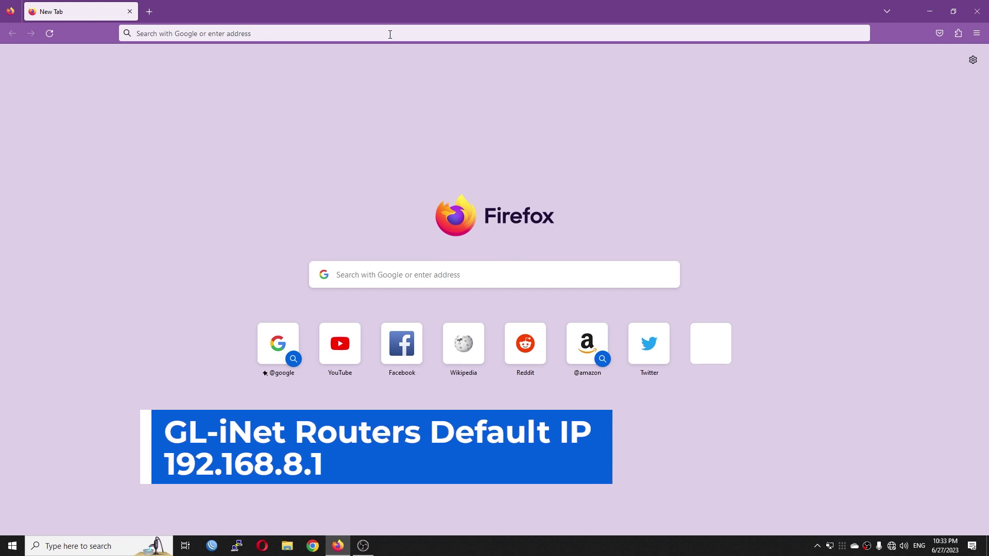
Load 192.168.42.1 in Firefox and log in with the admin password.
left_click(390, 34)
type("192.168.42.1")
key("Return")
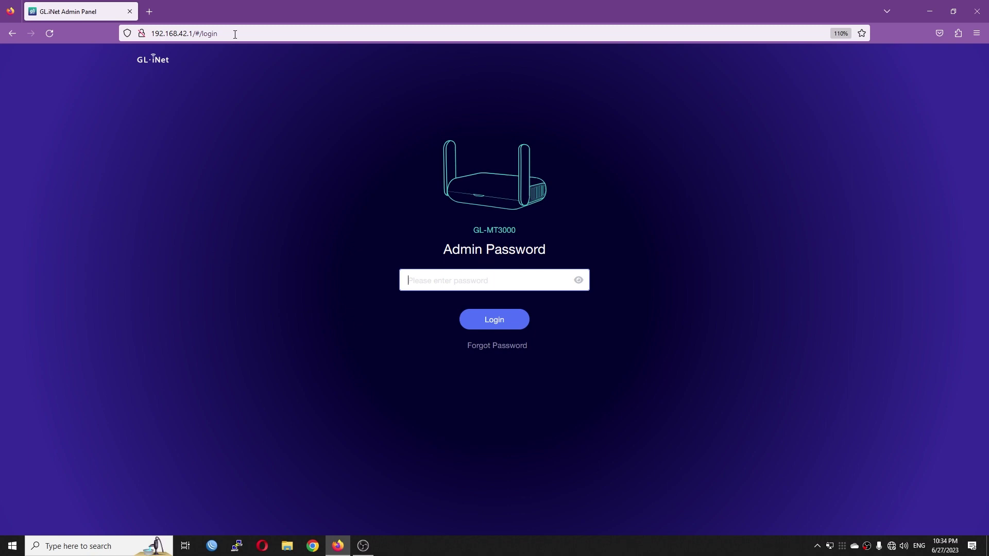
key("ctrl+v")
key("Return")
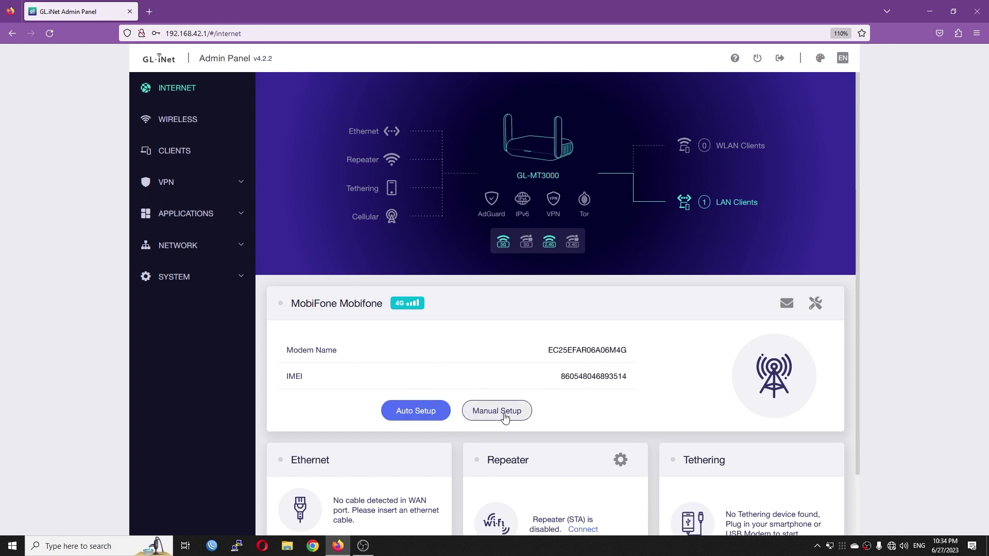
Auto-connect the MobiFone 4G link, getting IP 10.204.6.211 and gateway 10.204.6.212.
left_click(421, 416)
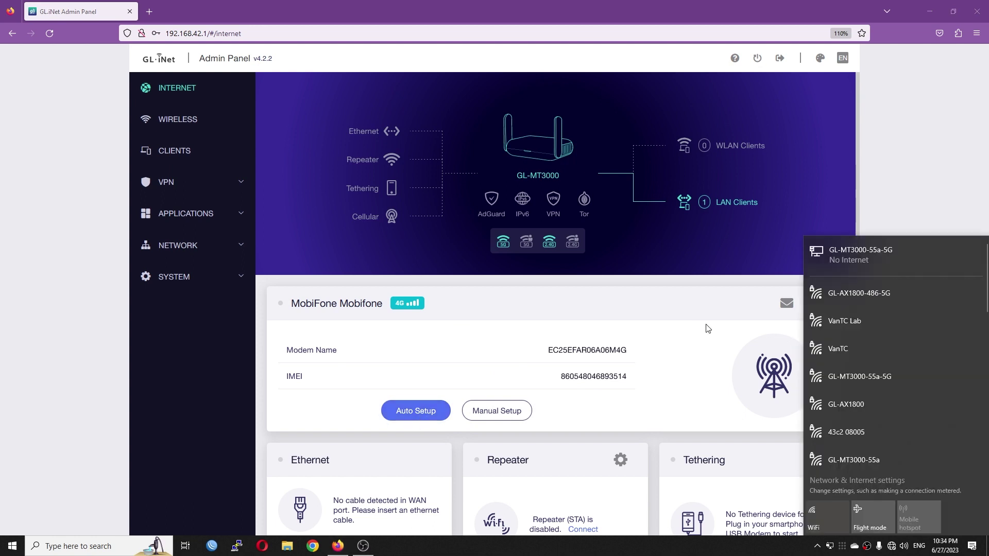
left_click(944, 187)
left_click(420, 416)
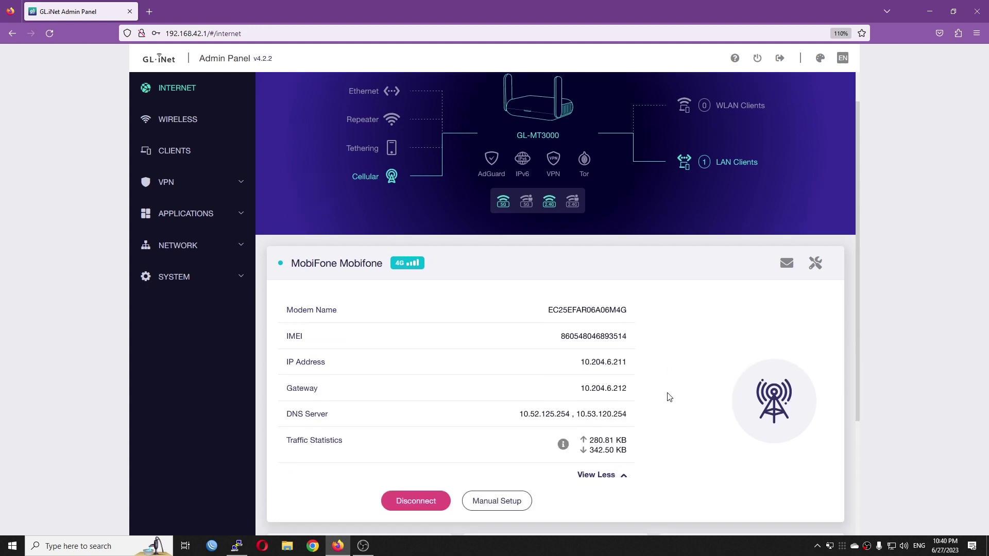
scroll(667, 397, "down", 1)
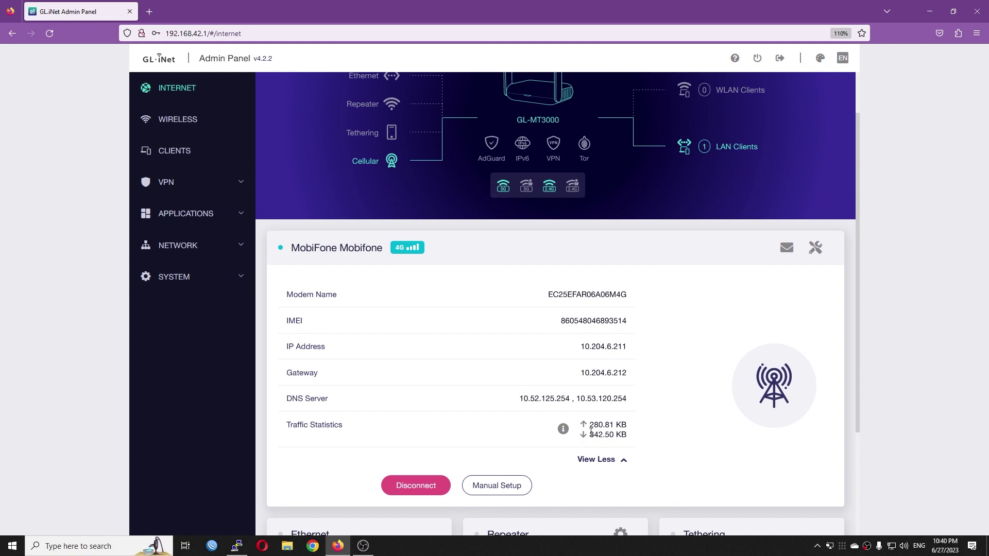
scroll(605, 437, "up", 1)
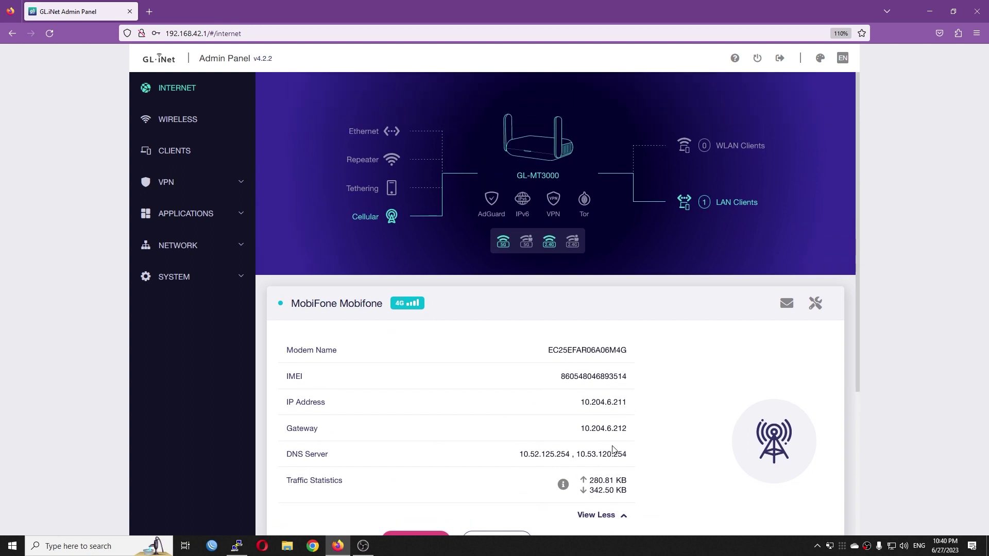
Launch Speedtest from a Start search for 'spe' and run a test: 30 ms ping, 17.55/33.82 Mbps.
left_click(13, 546)
type("spe")
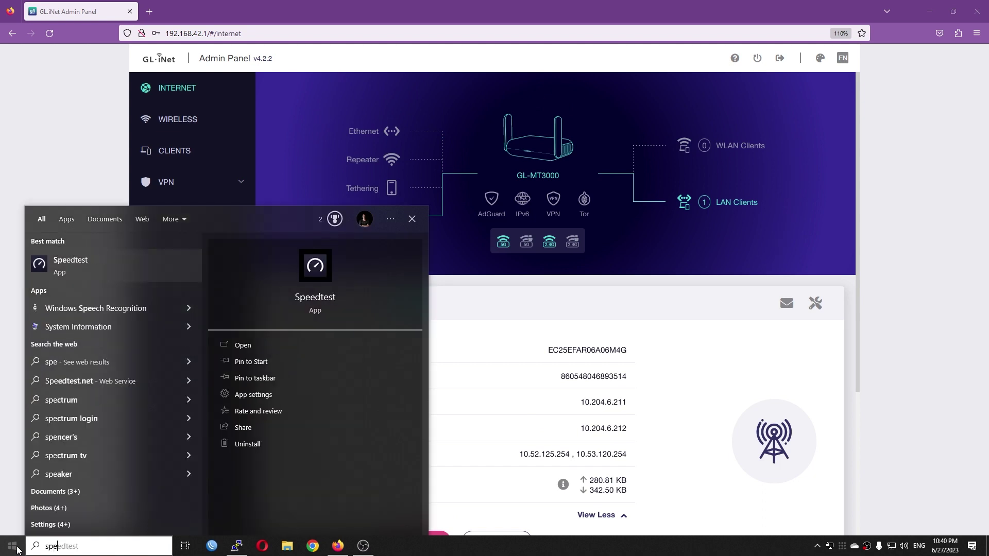
key("Return")
left_click_drag(533, 115, 744, 197)
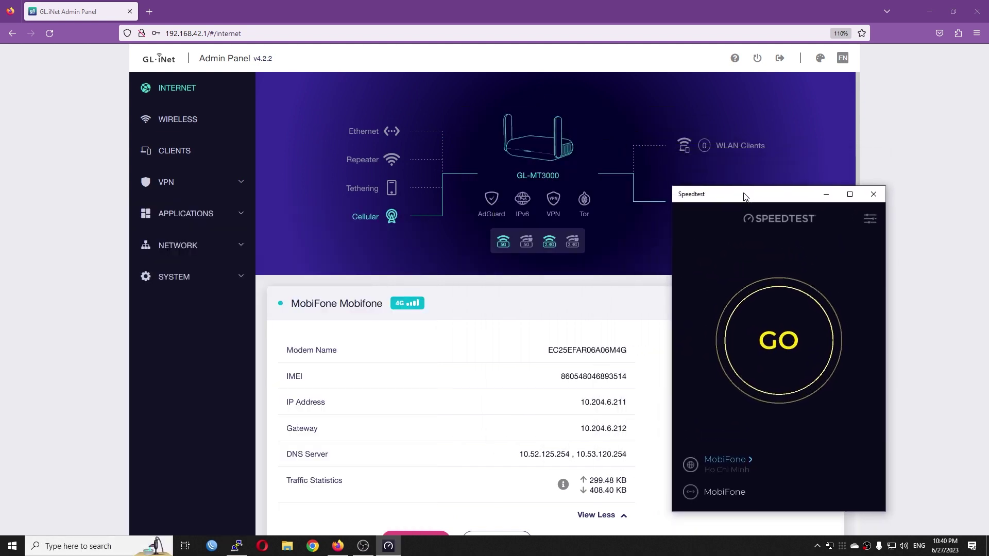
left_click(780, 351)
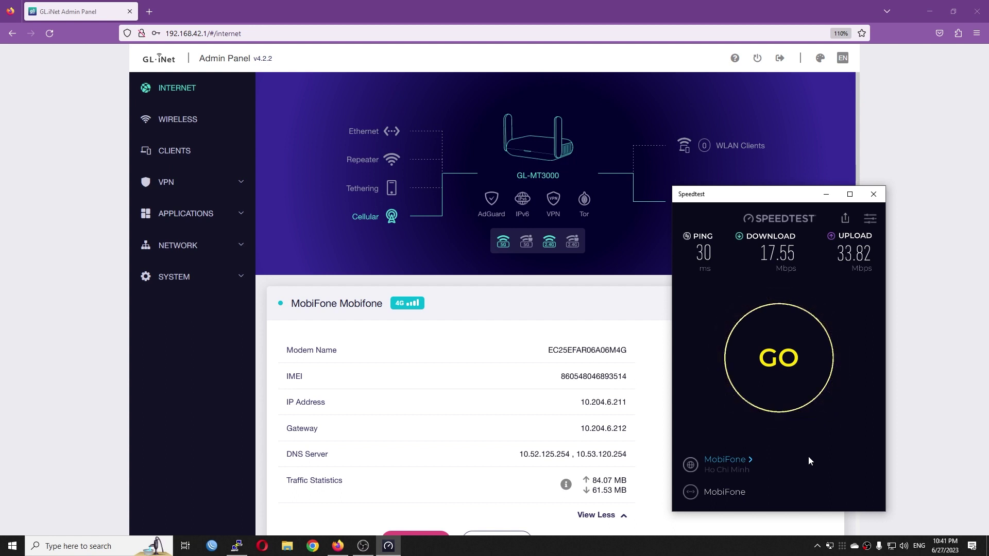
Return to the router admin page and disconnect the MobiFone cellular connection.
left_click(586, 348)
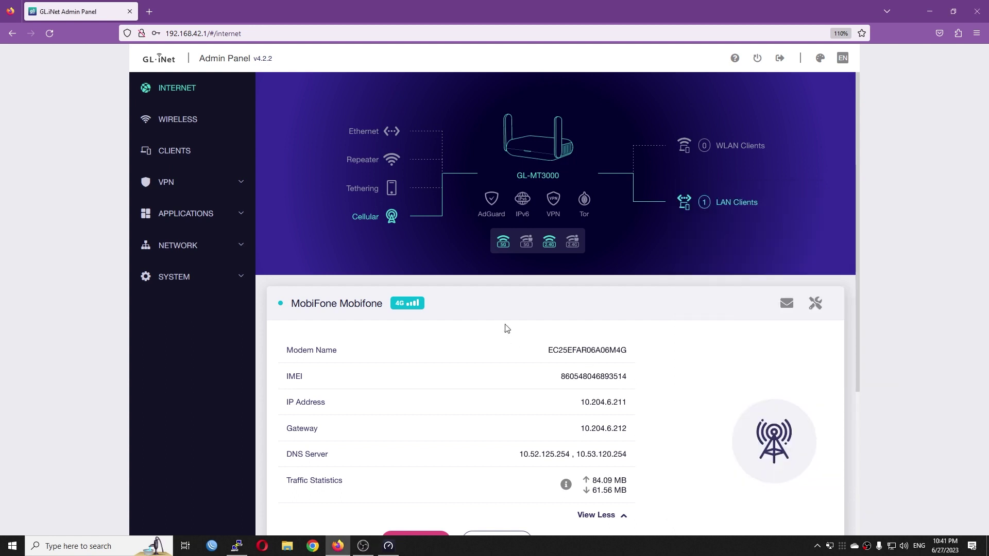
scroll(507, 328, "down", 1)
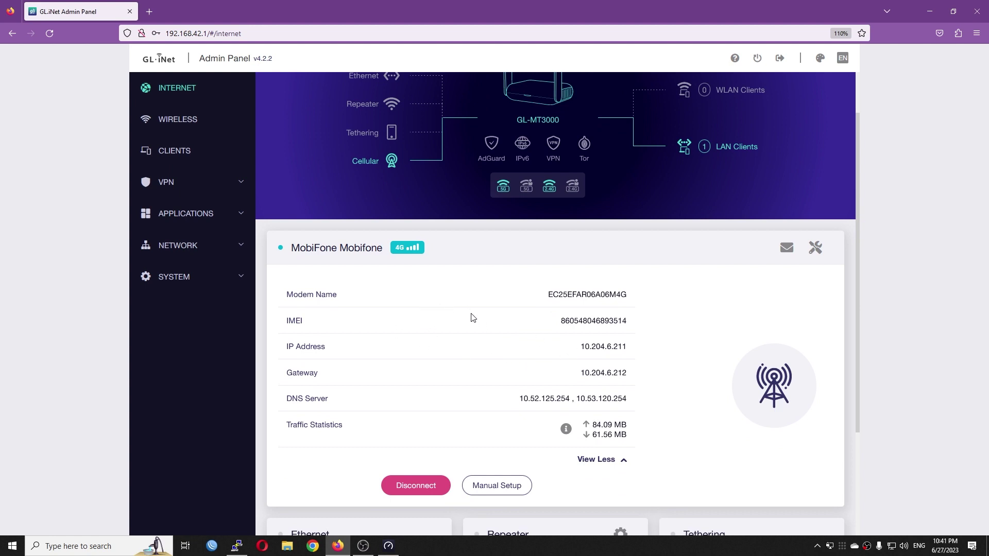
scroll(476, 314, "up", 1)
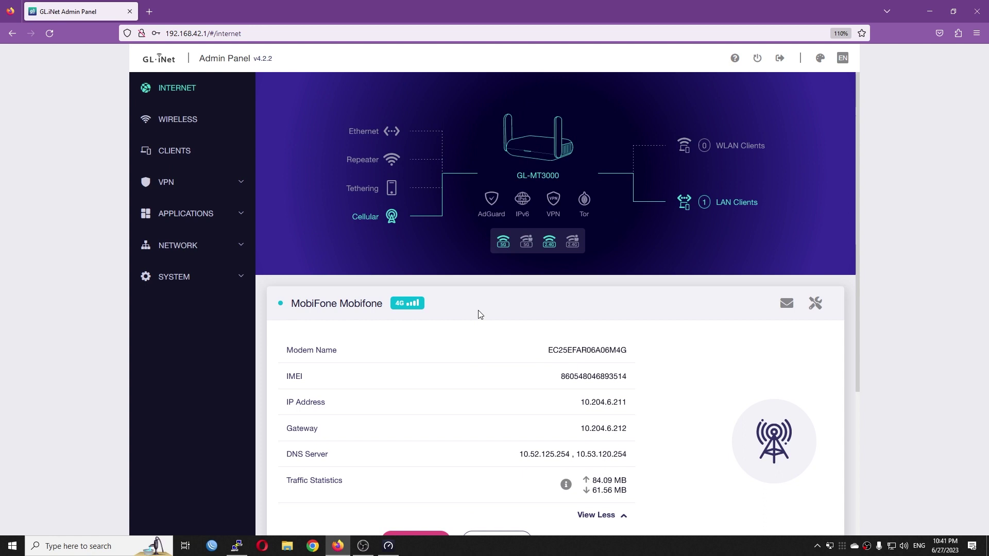
scroll(494, 317, "down", 1)
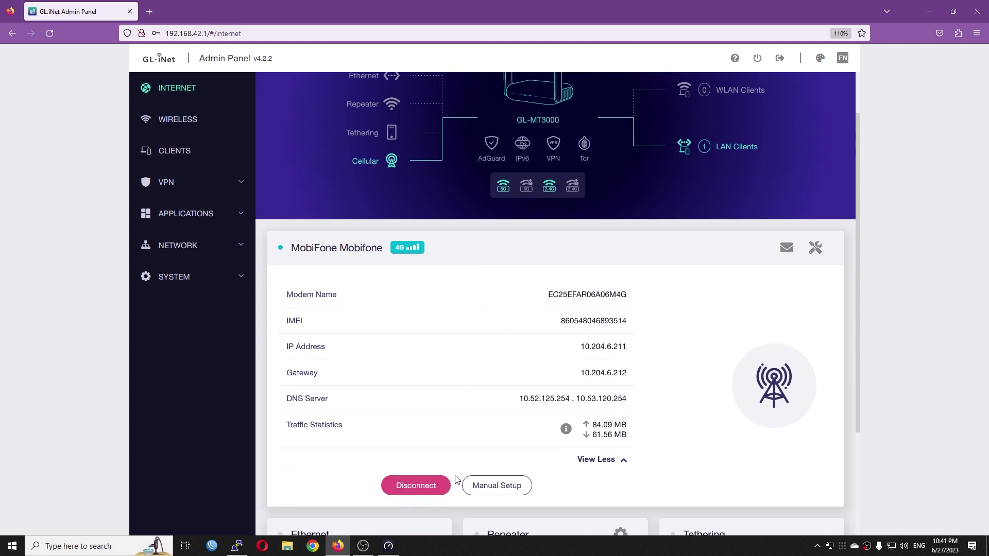
left_click(433, 479)
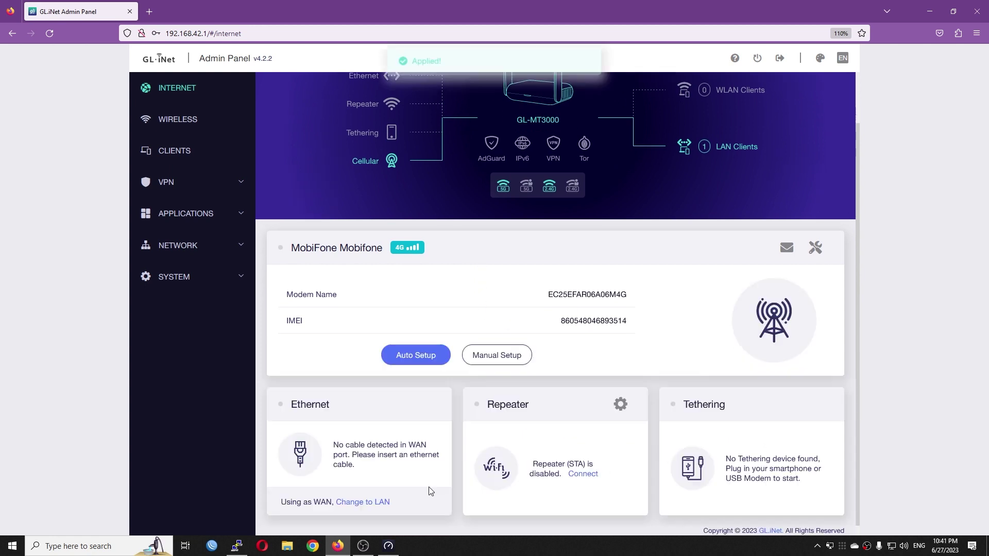
scroll(541, 381, "up", 1)
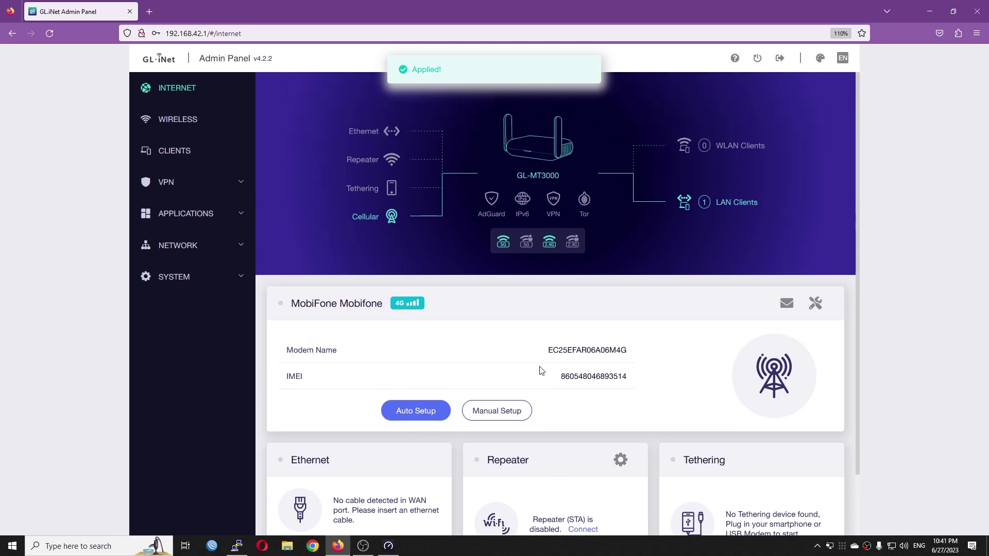
Open the manual cellular settings, keeping protocol QMI and modem port /dev/cdc-wdm0.
left_click(502, 412)
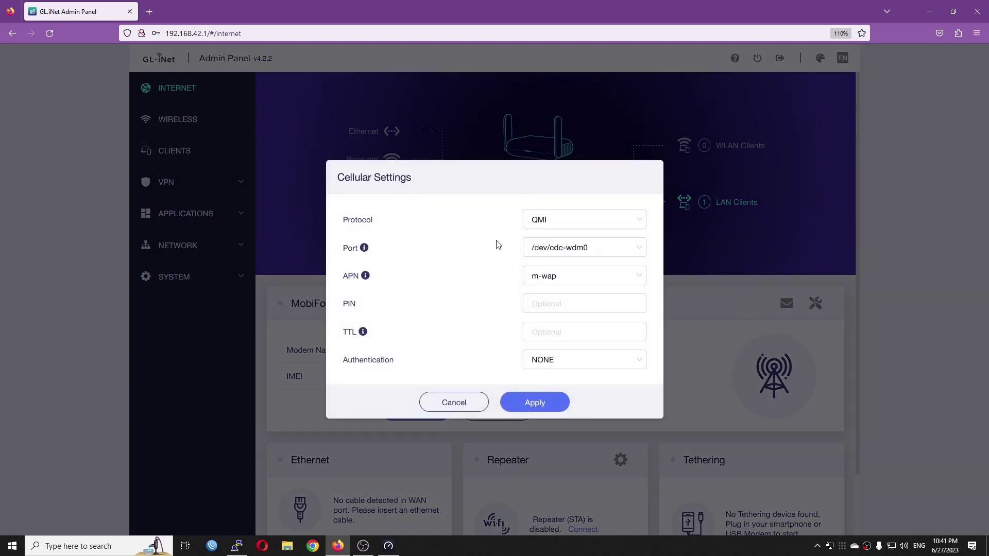
left_click(586, 228)
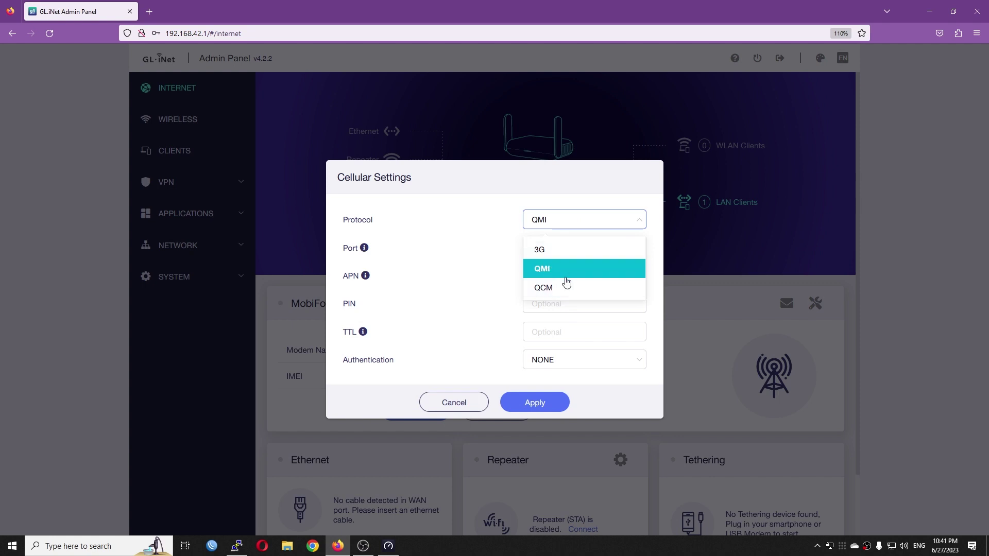
left_click(462, 260)
left_click(574, 253)
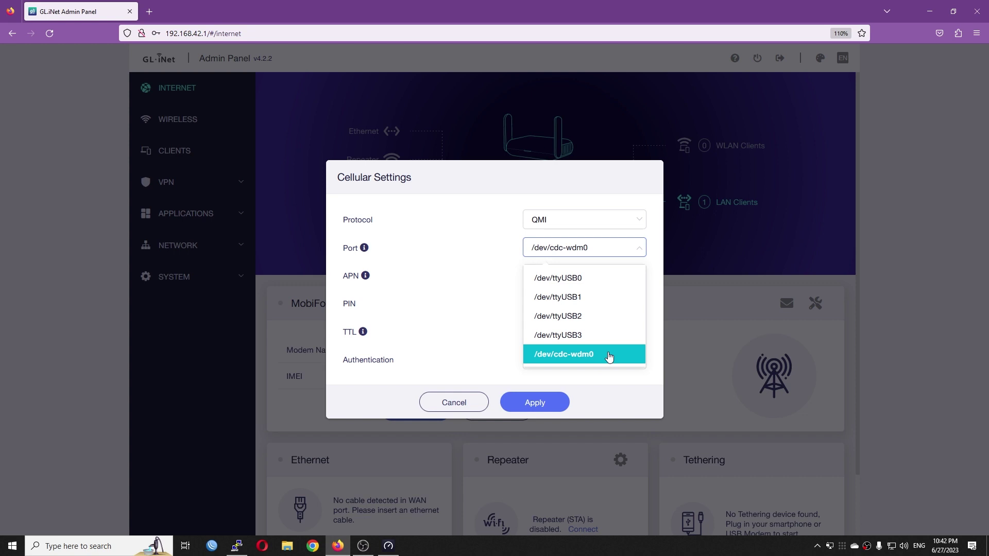
left_click(453, 293)
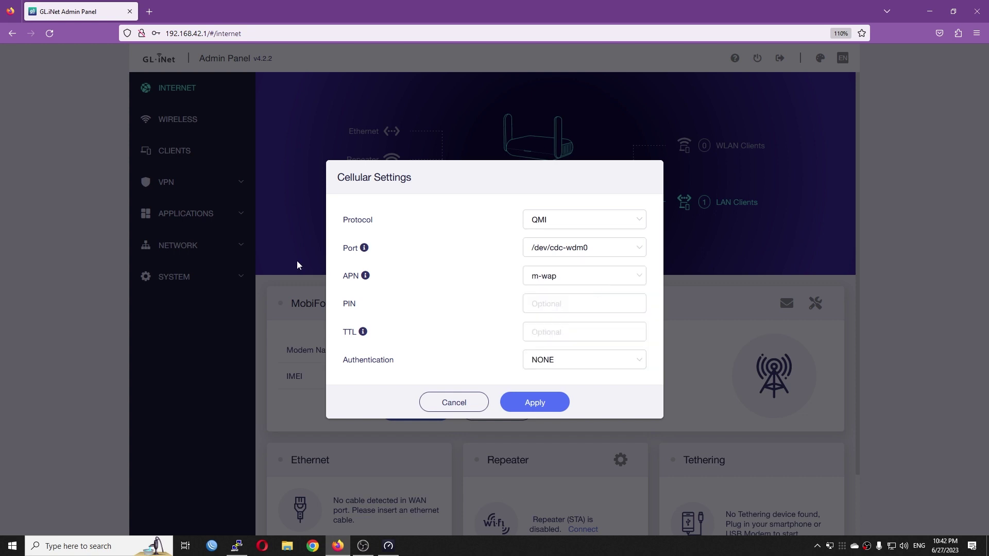
Keep APN m-wap, an empty PIN and NONE authentication, then cancel without applying.
left_click(573, 280)
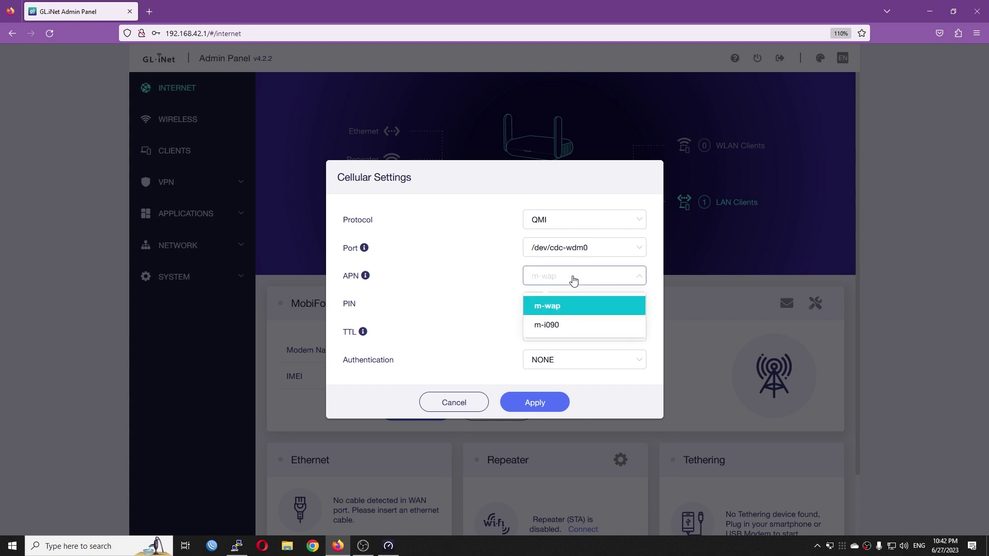
left_click(574, 281)
left_click(561, 303)
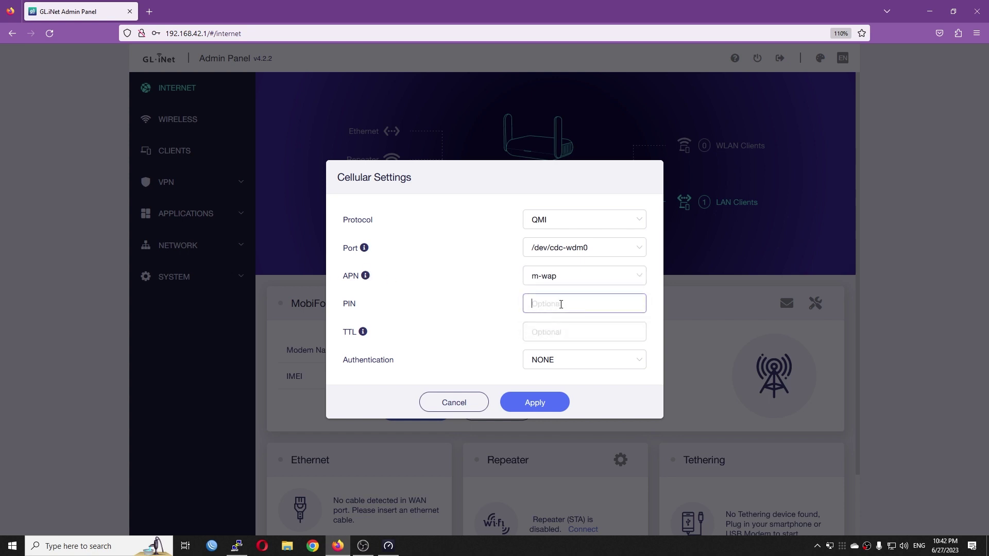
mouse_move(364, 335)
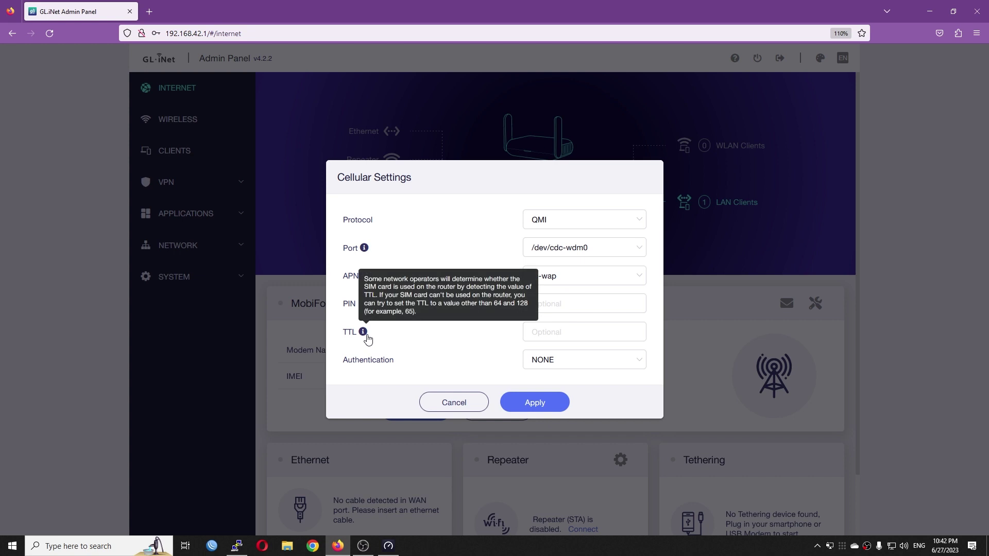
left_click(599, 370)
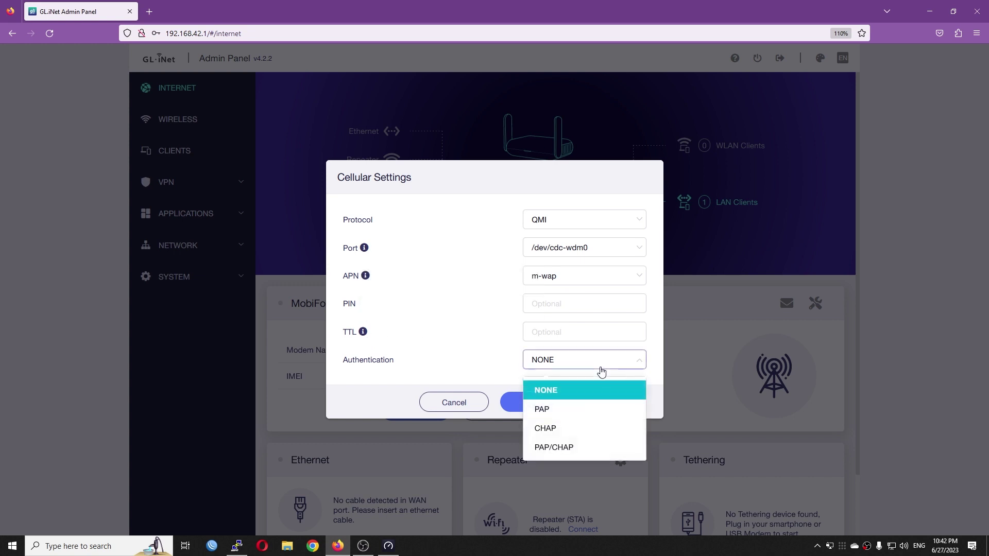
left_click(440, 356)
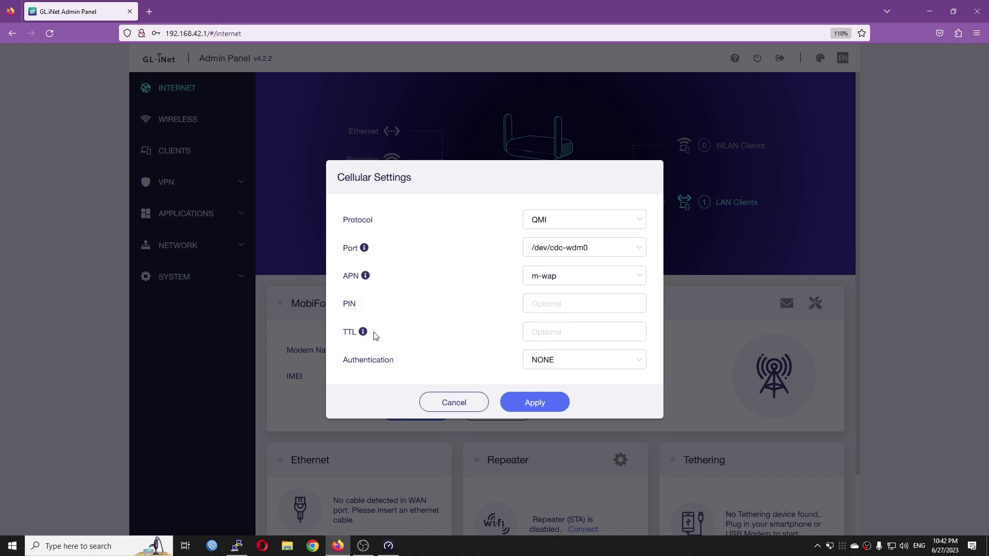
mouse_move(365, 335)
left_click(453, 403)
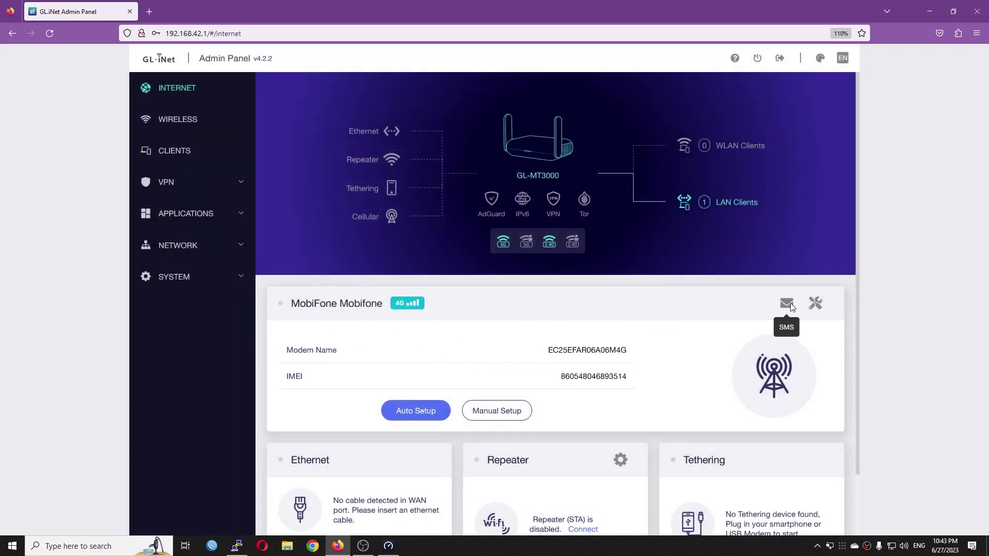
Open the modem management page and highlight the bandwidth labels and the -83 Excellent RSRP reading.
left_click(819, 310)
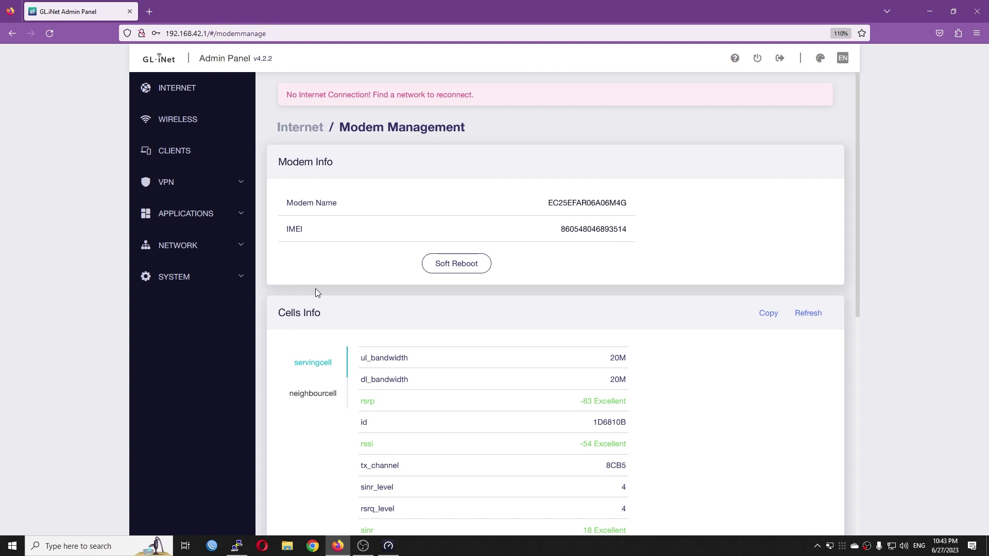
scroll(551, 313, "down", 2)
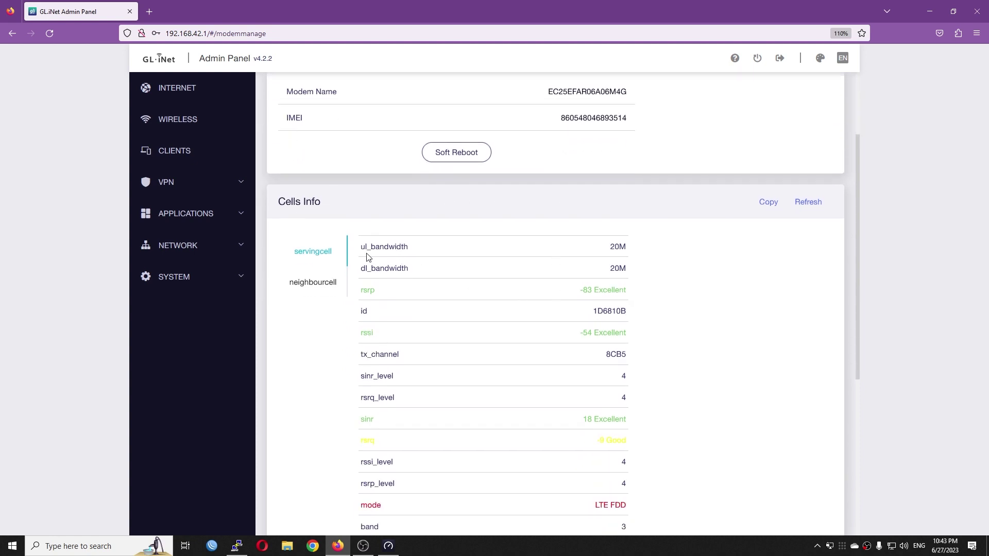
left_click_drag(361, 247, 467, 252)
left_click(467, 252)
left_click_drag(354, 273, 441, 273)
left_click(490, 280)
left_click_drag(579, 291, 637, 297)
left_click(644, 340)
Scroll down to the AT Command section and focus its input field.
scroll(569, 356, "down", 4)
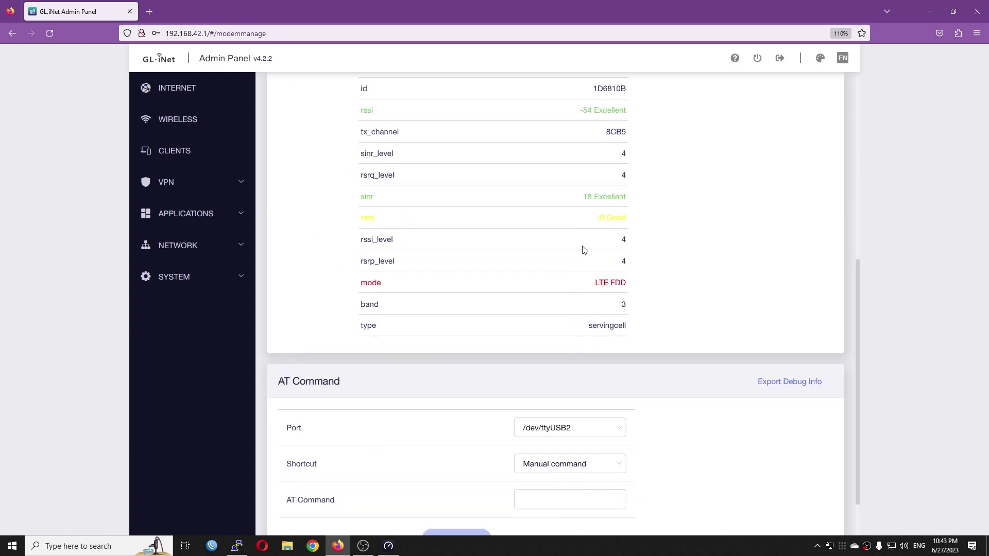
scroll(583, 300, "down", 1)
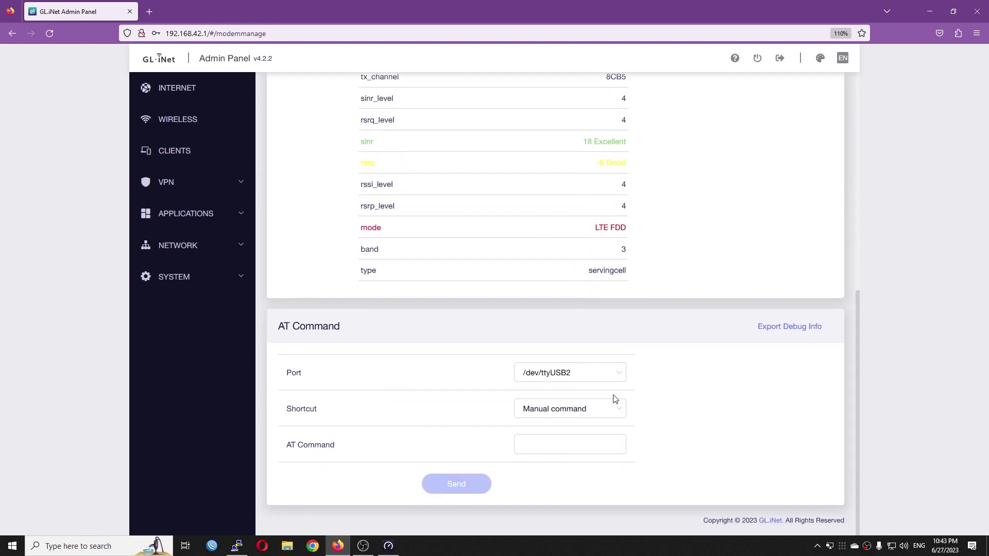
left_click(604, 446)
Send the AT command over /dev/ttyUSB2, which returns a response-timeout error.
left_click(580, 380)
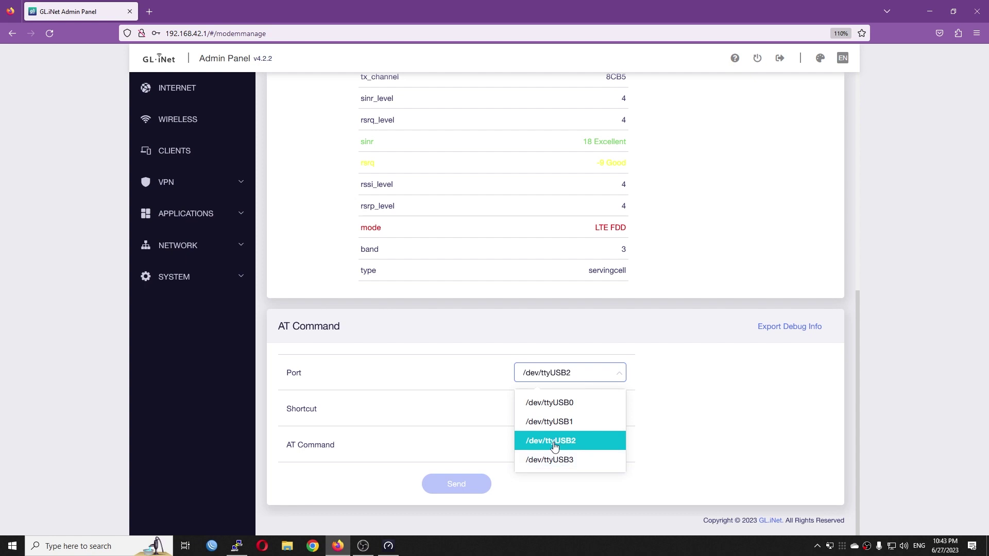
left_click(555, 444)
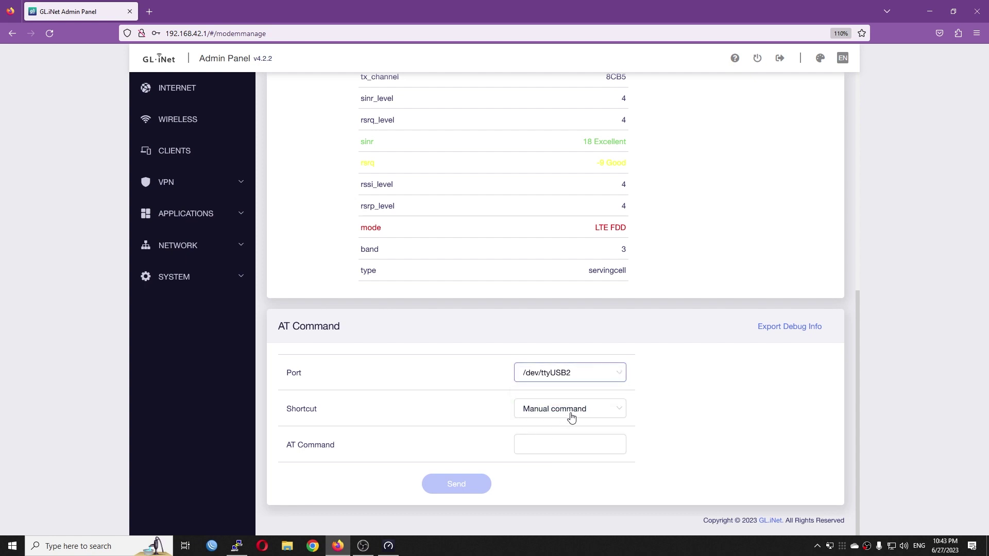
left_click(539, 443)
type("AT")
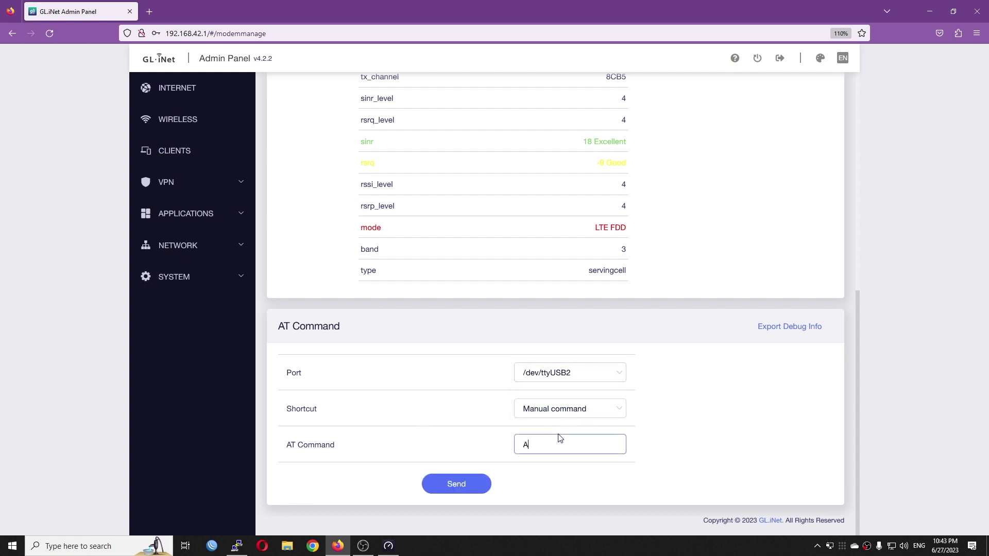
left_click(466, 493)
scroll(531, 450, "up", 1)
scroll(512, 450, "down", 1)
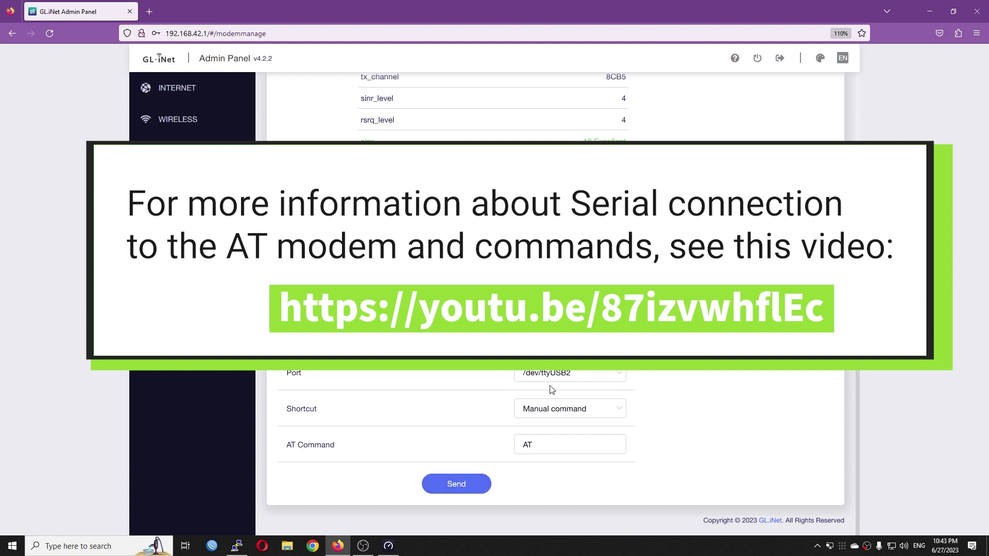
scroll(552, 390, "up", 3)
scroll(525, 404, "down", 3)
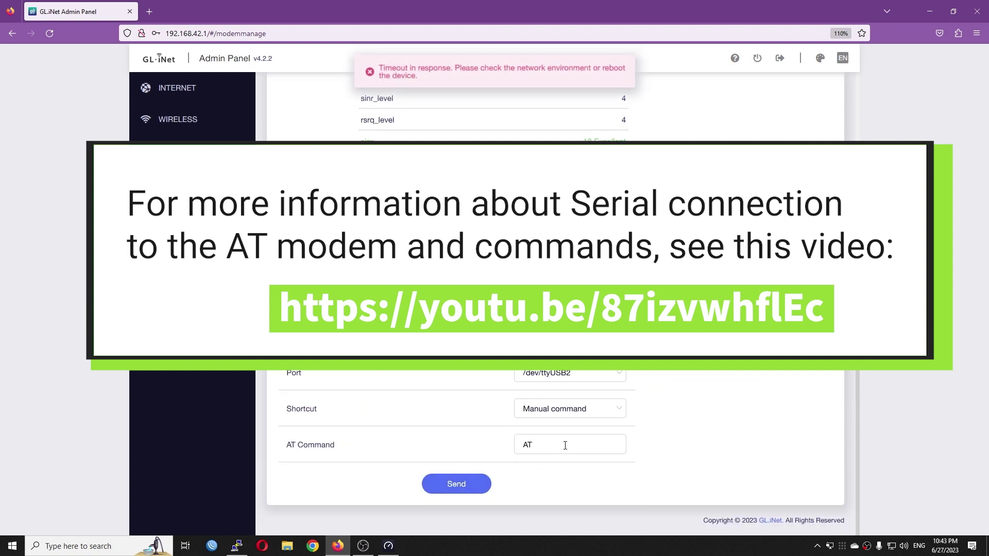